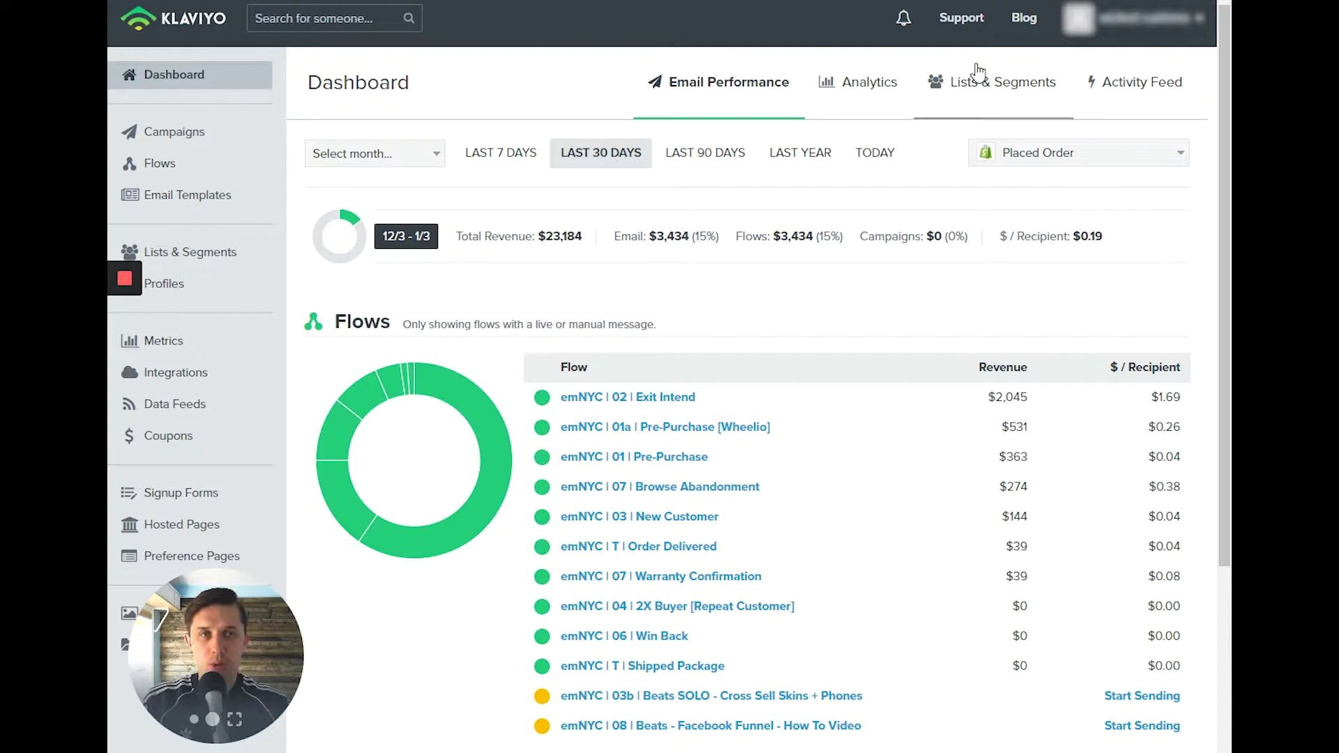
- Create a new flow with a Metric trigger set to Placed Order
click(204, 164)
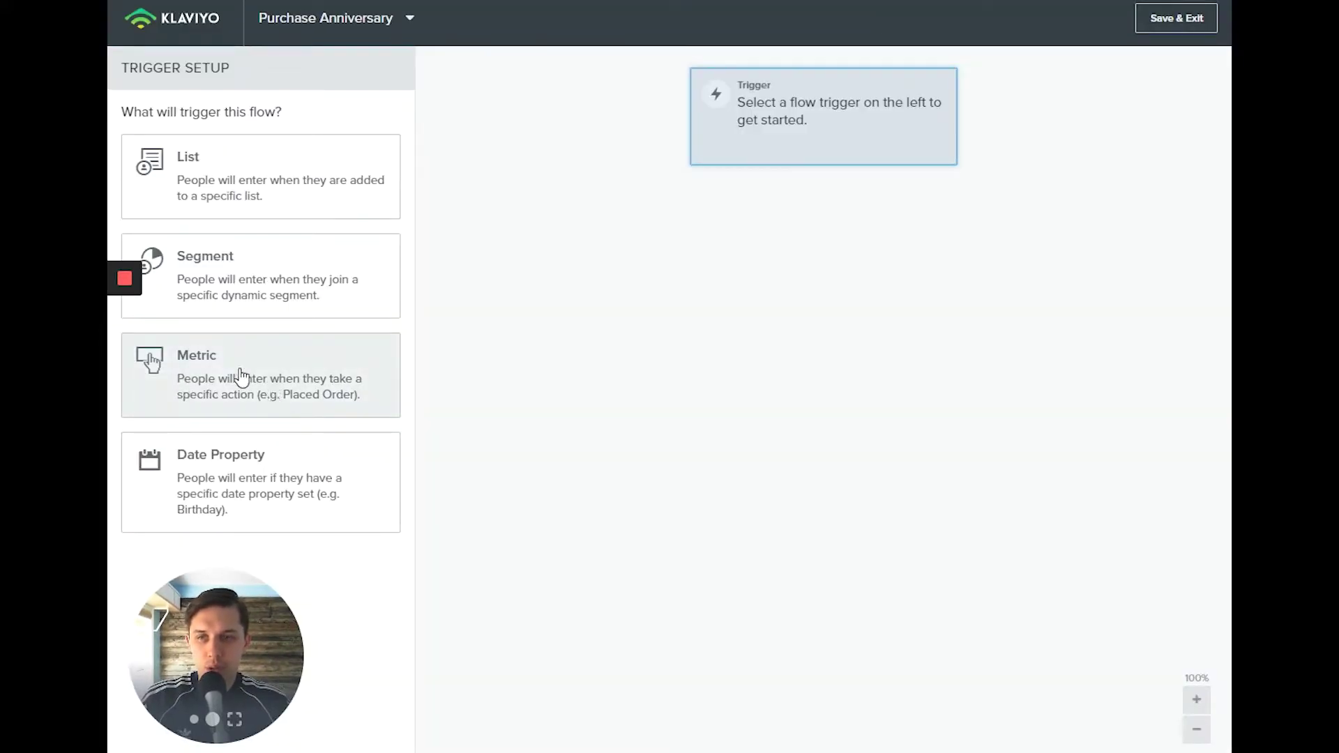
click(255, 384)
click(259, 220)
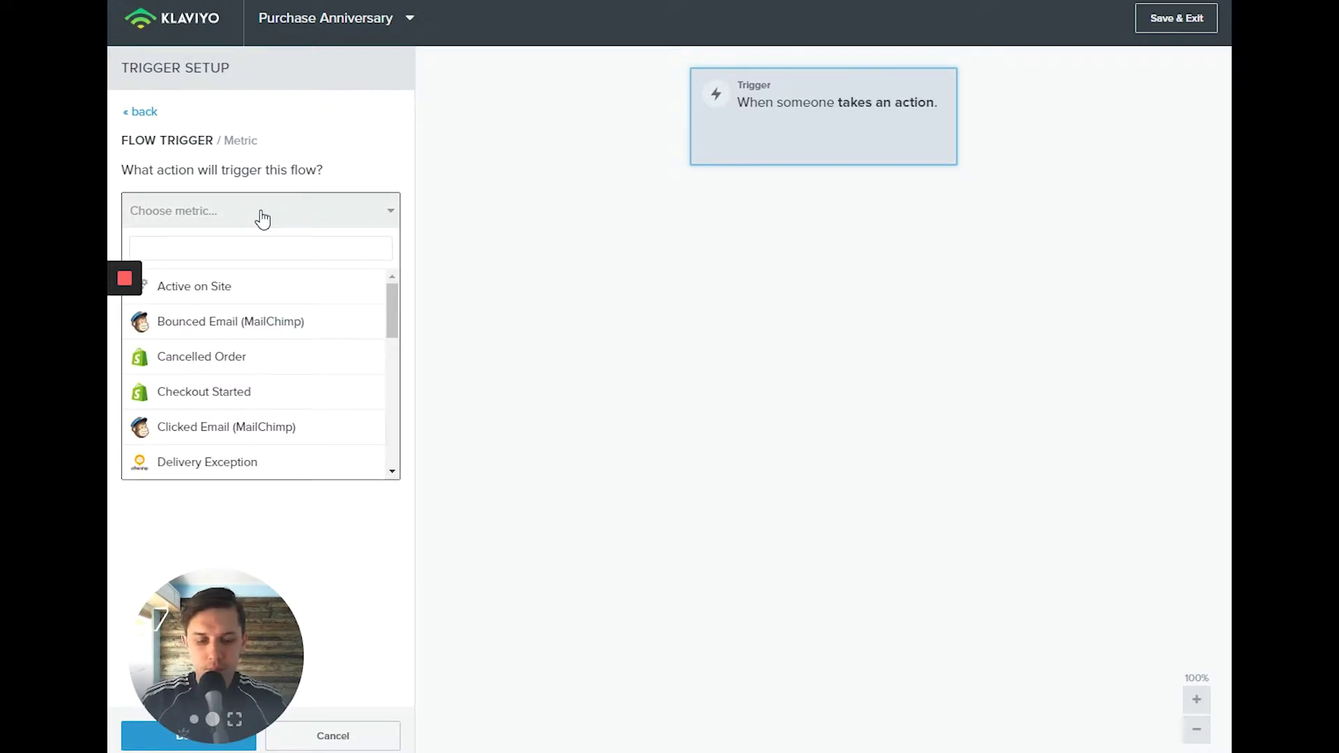
text(pla)
click(279, 285)
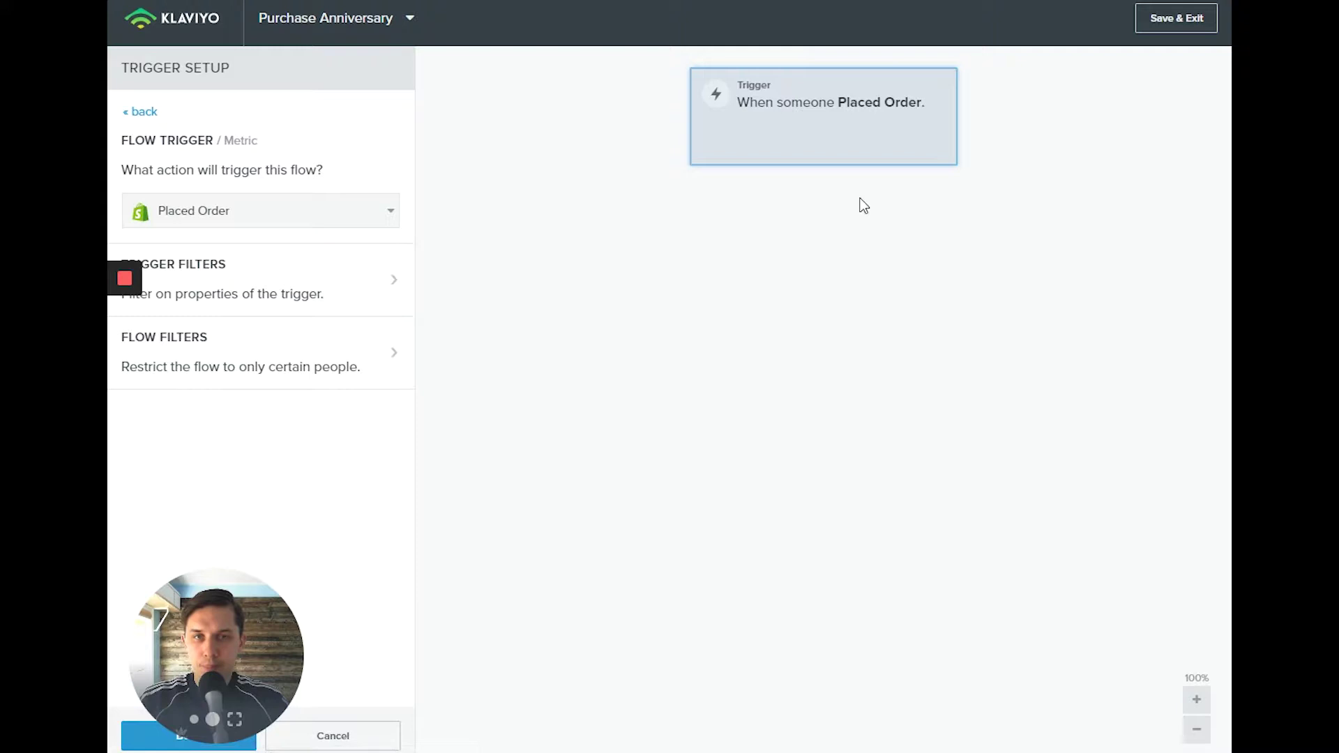
click(233, 739)
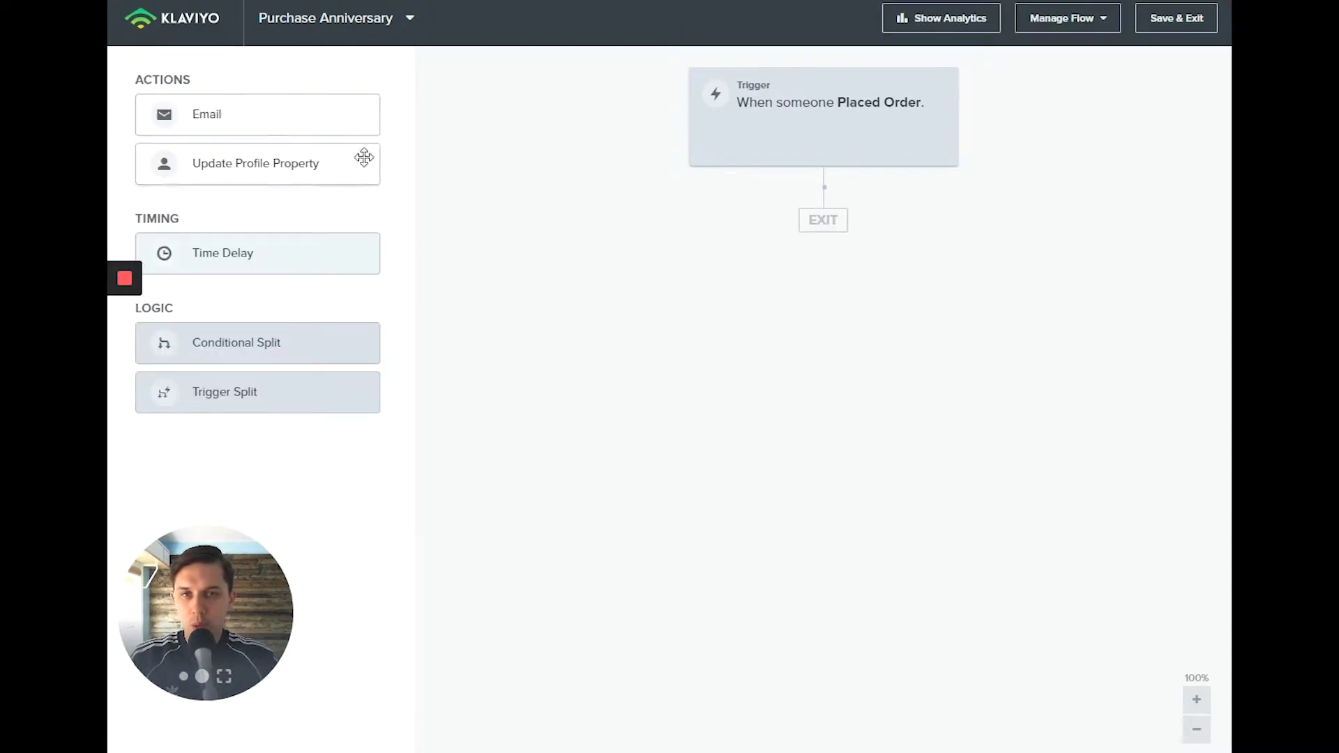
- Add a Time Delay below the Placed Order trigger and set its length to 365 days
drag(241, 257, 813, 222)
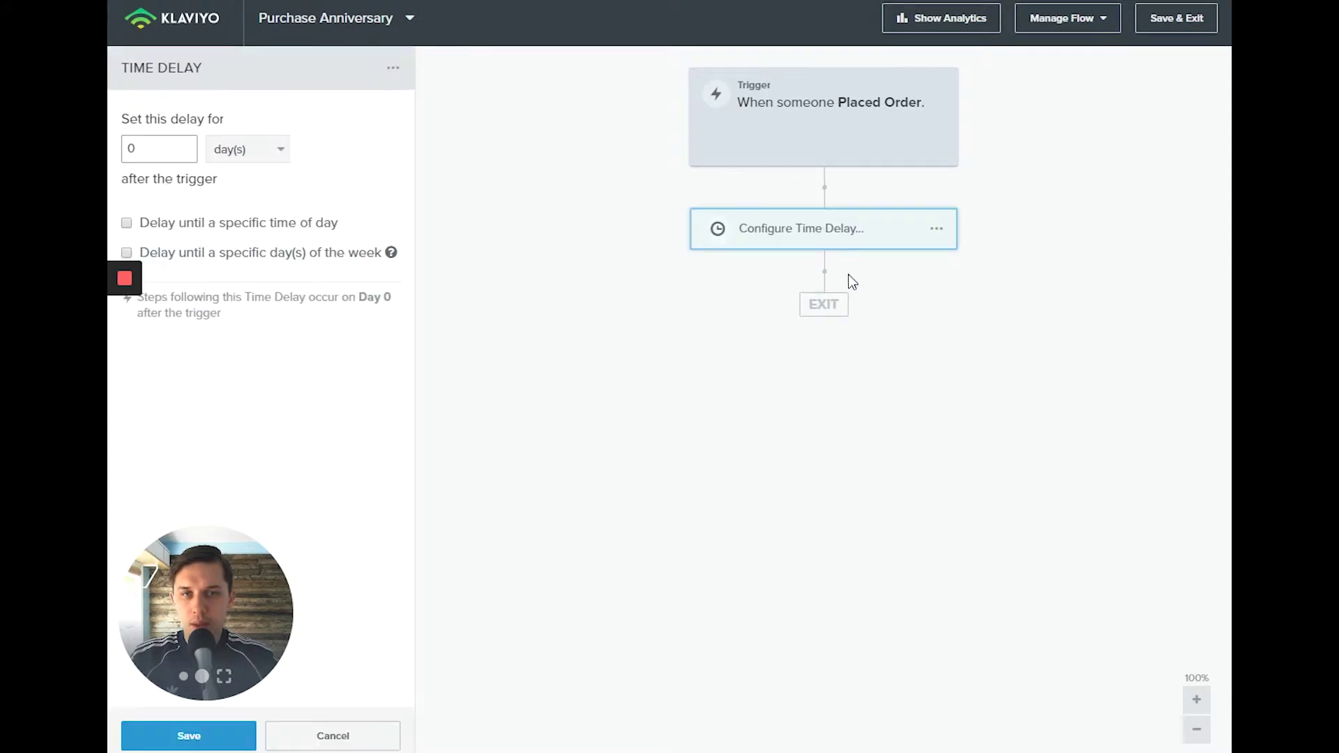
double_click(140, 148)
text(1)
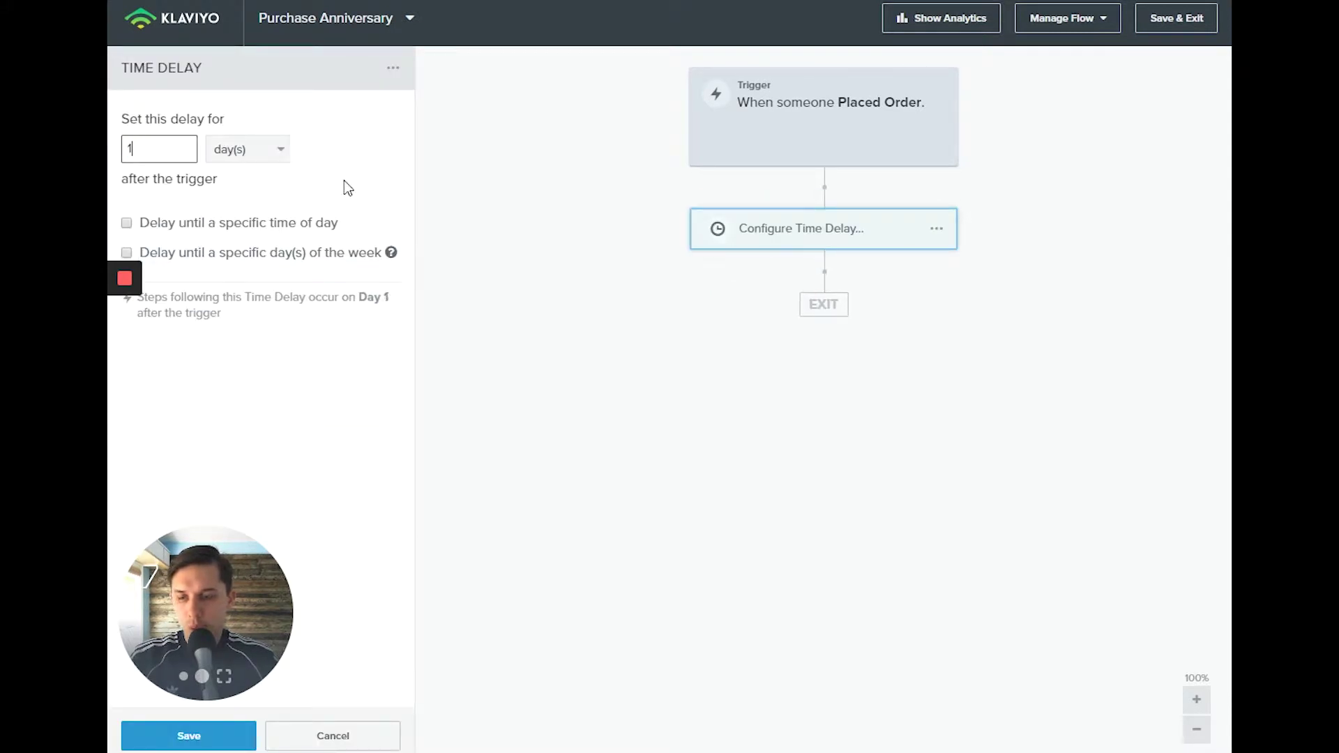
click(275, 159)
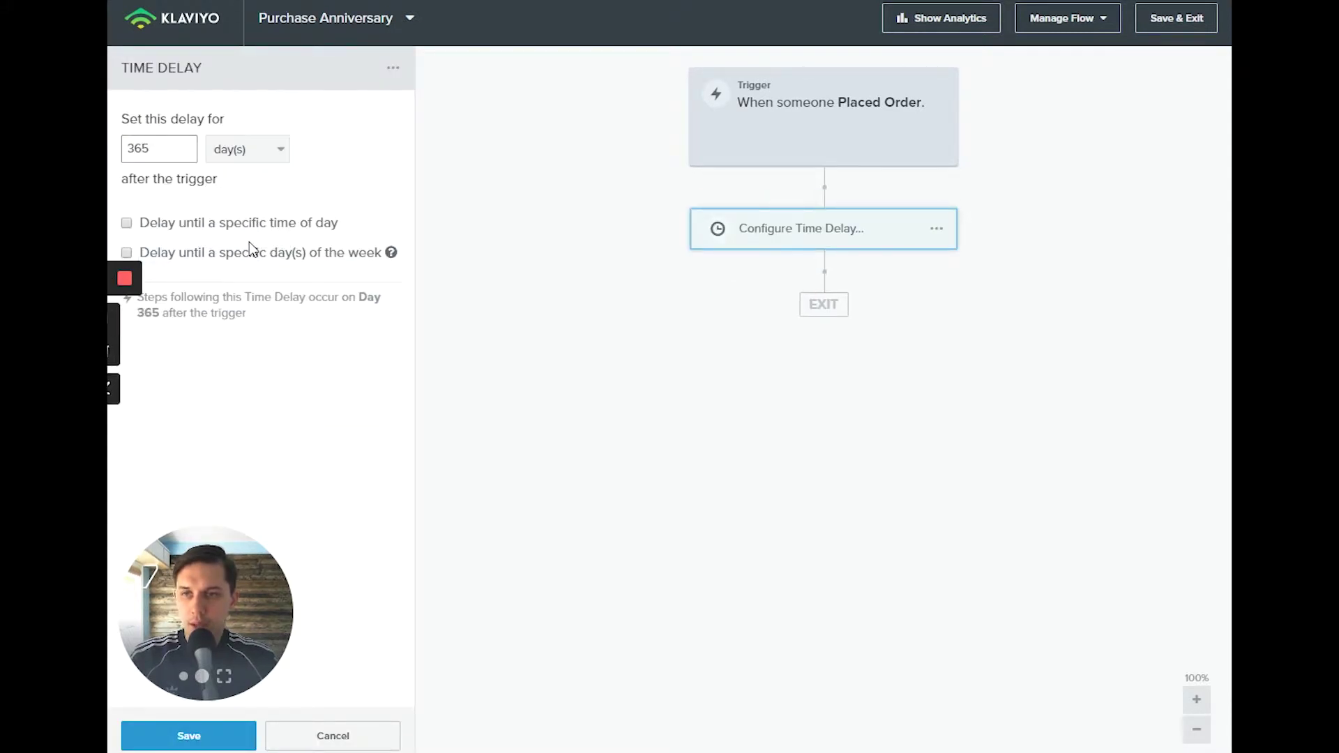
- Release the delay at 7:00am, Monday through Friday, excluding Sunday and Saturday, and save
click(222, 227)
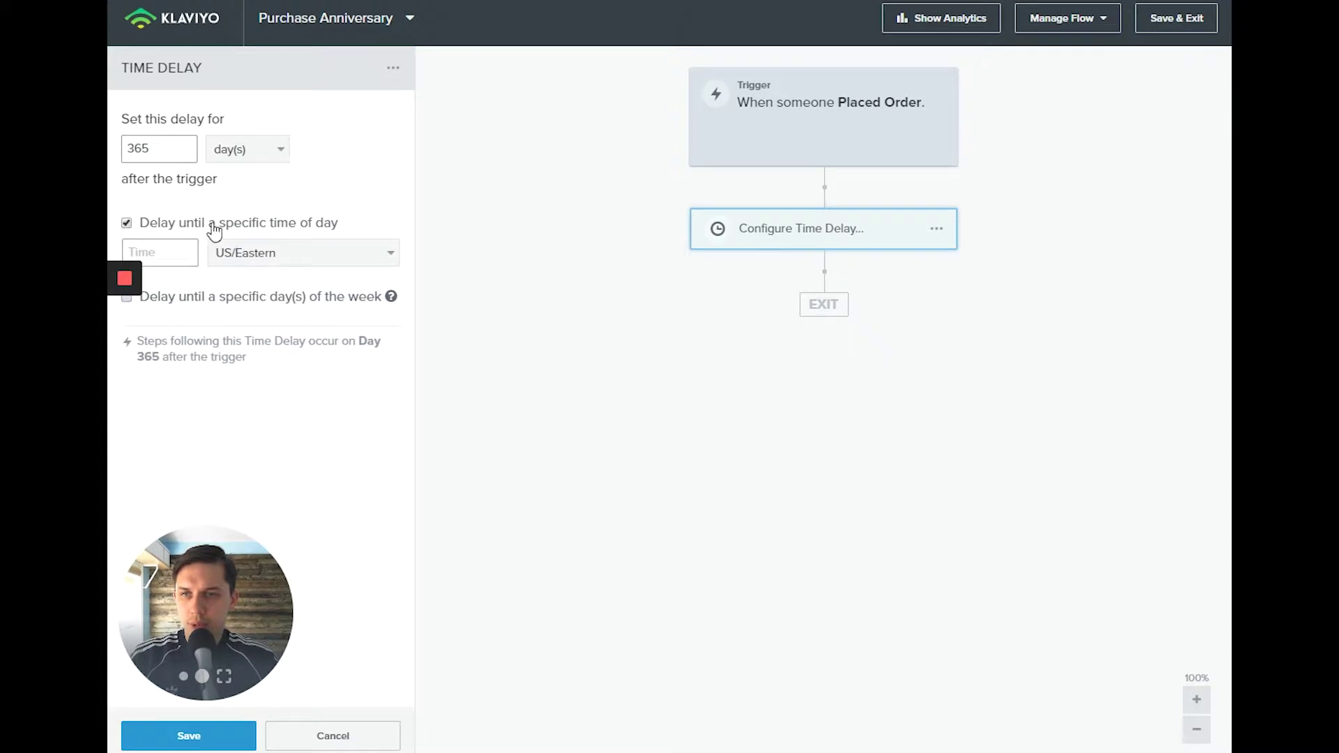
click(173, 252)
text(7)
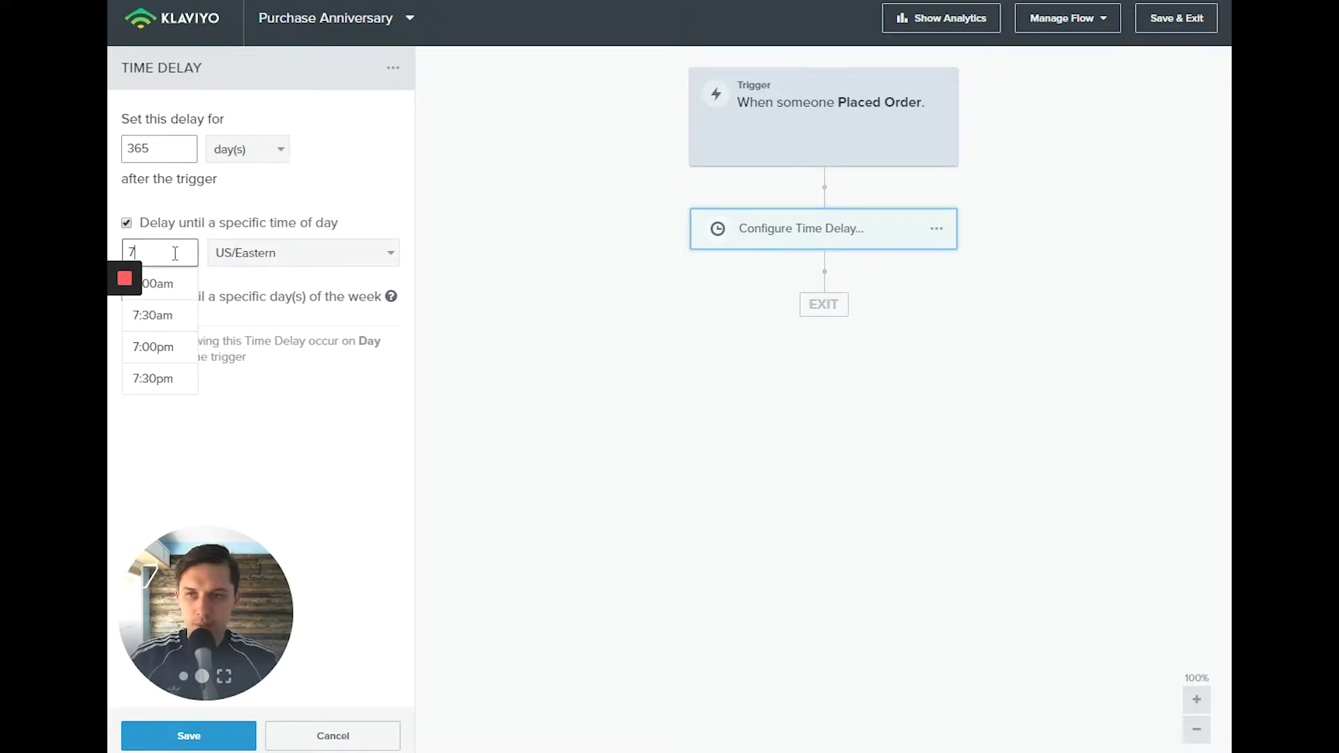
click(184, 286)
click(299, 300)
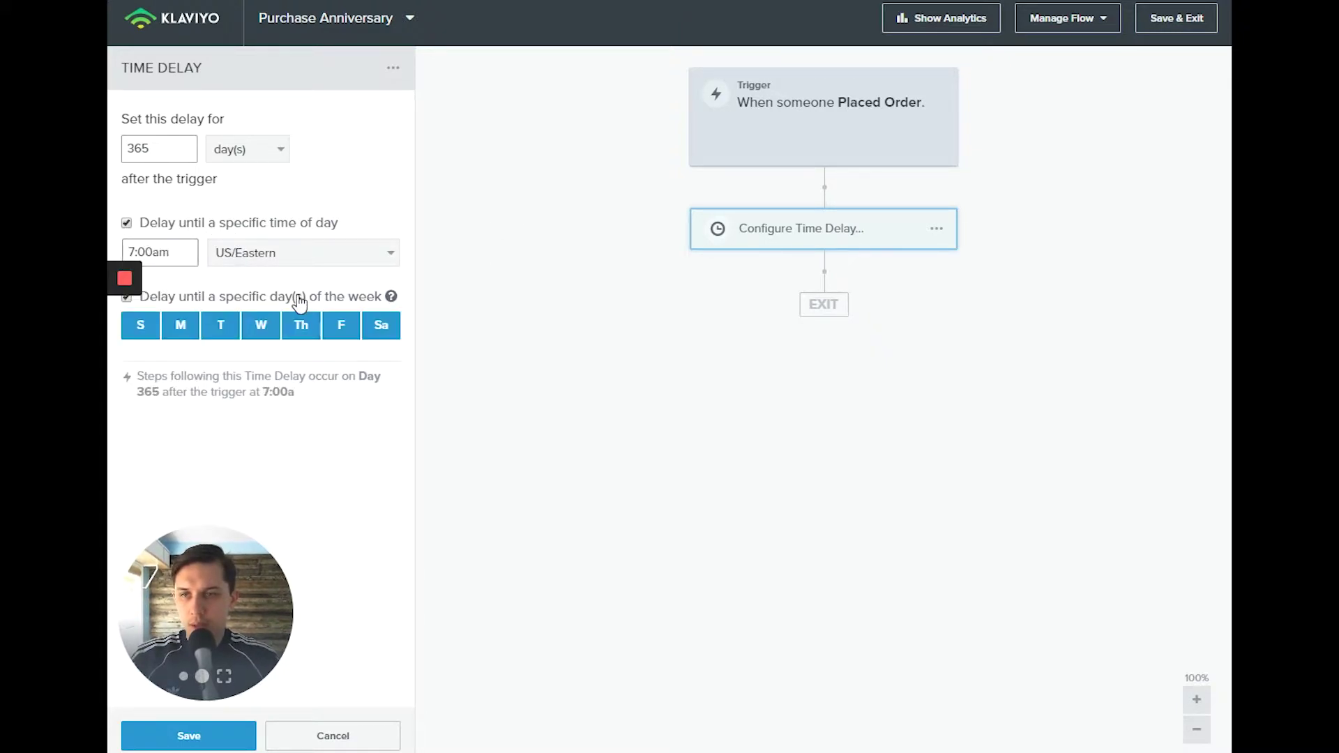
click(152, 331)
click(383, 333)
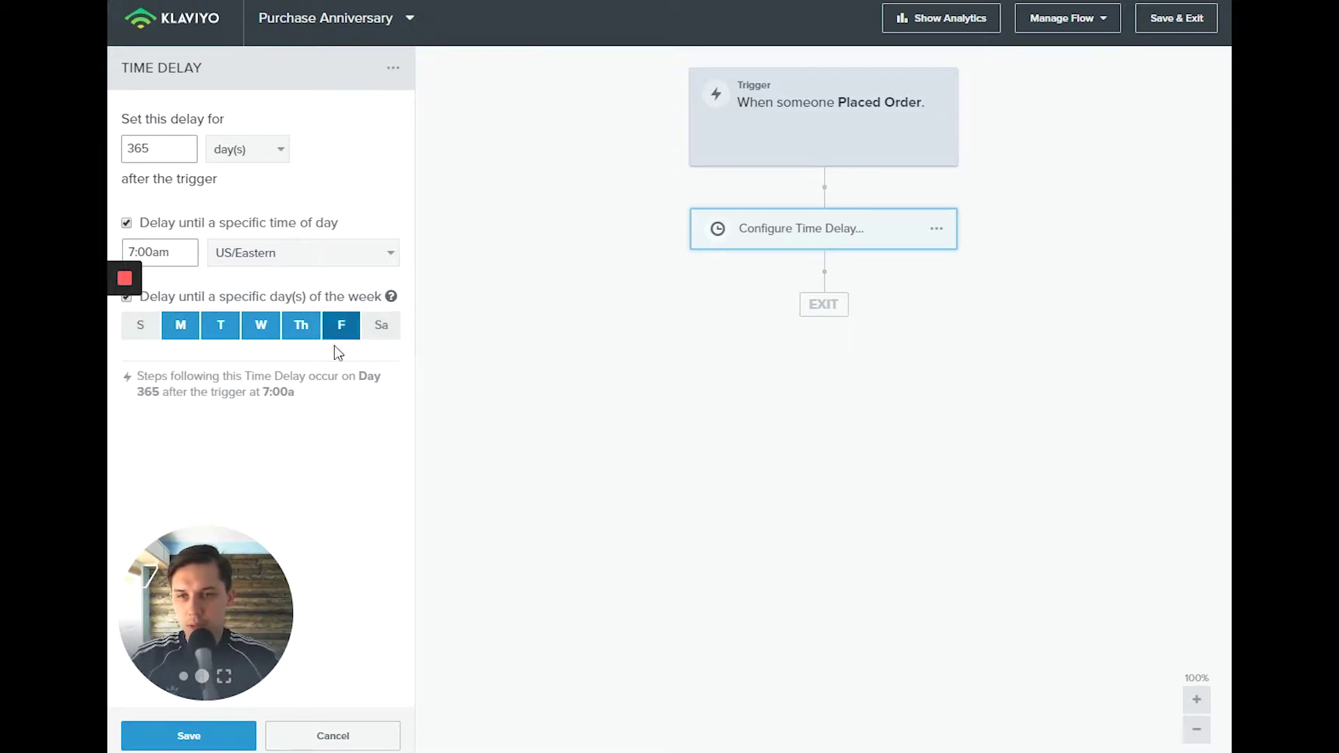
click(207, 728)
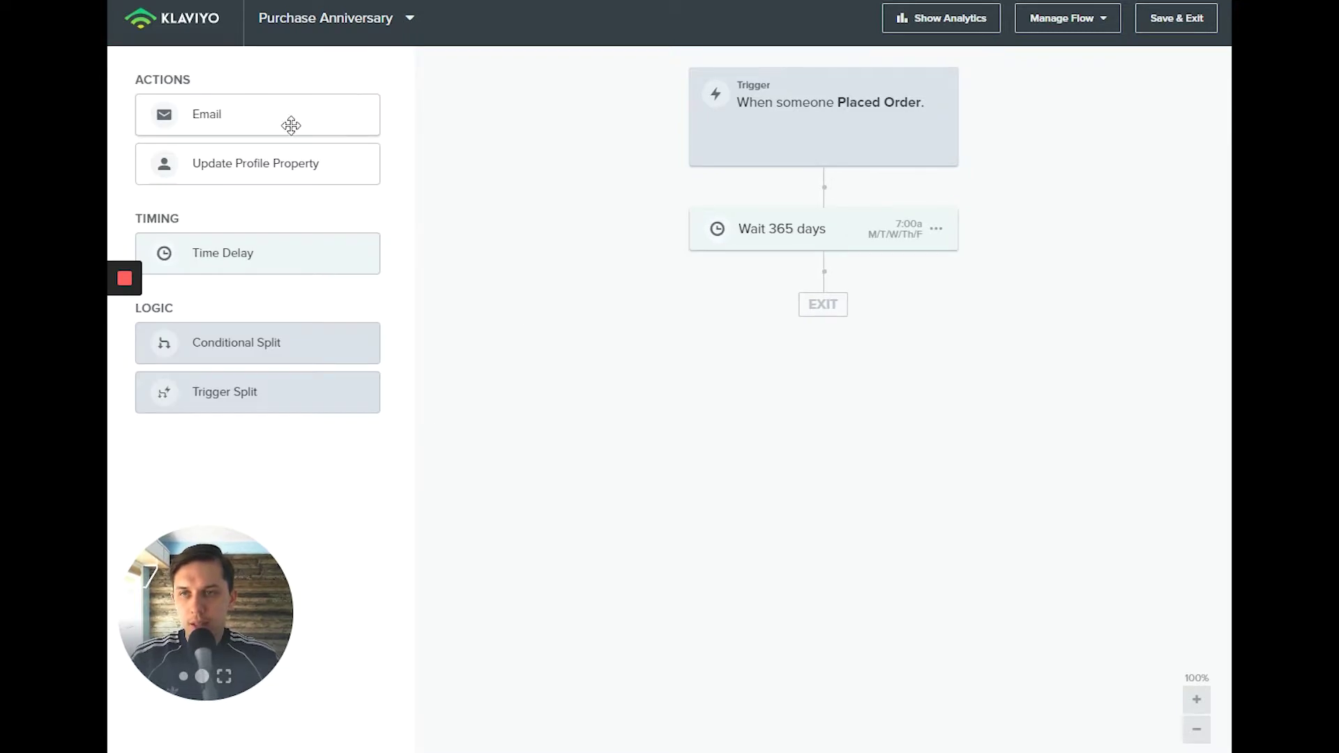
- Place an Email action below the Wait 365 days node and briefly review its settings
drag(290, 123, 882, 342)
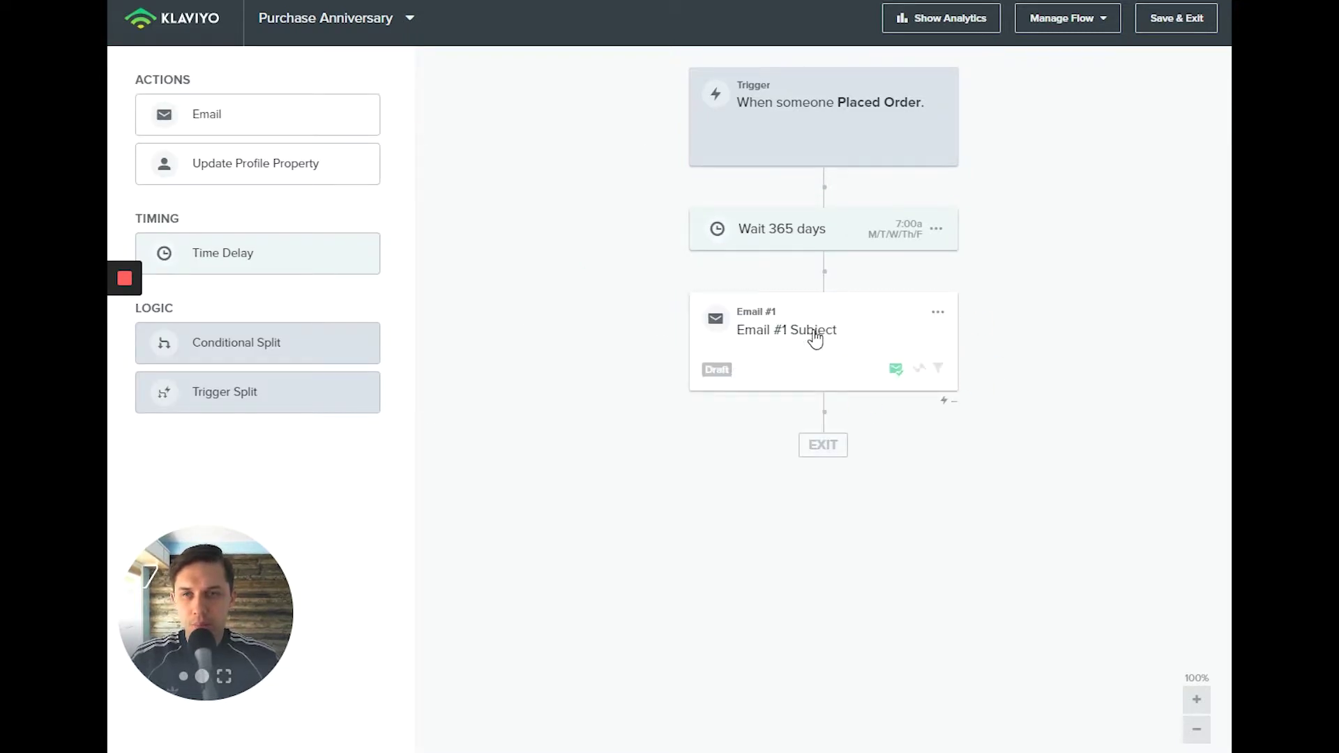
click(821, 328)
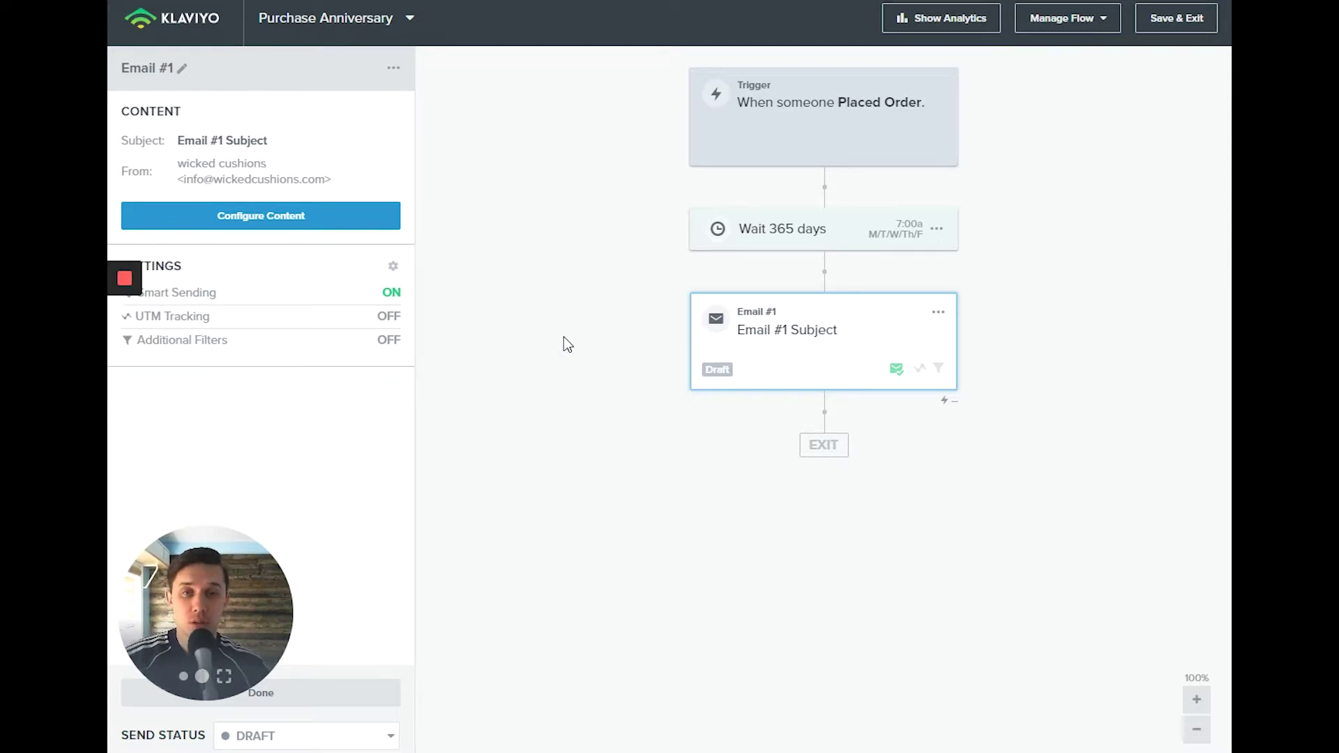
click(675, 98)
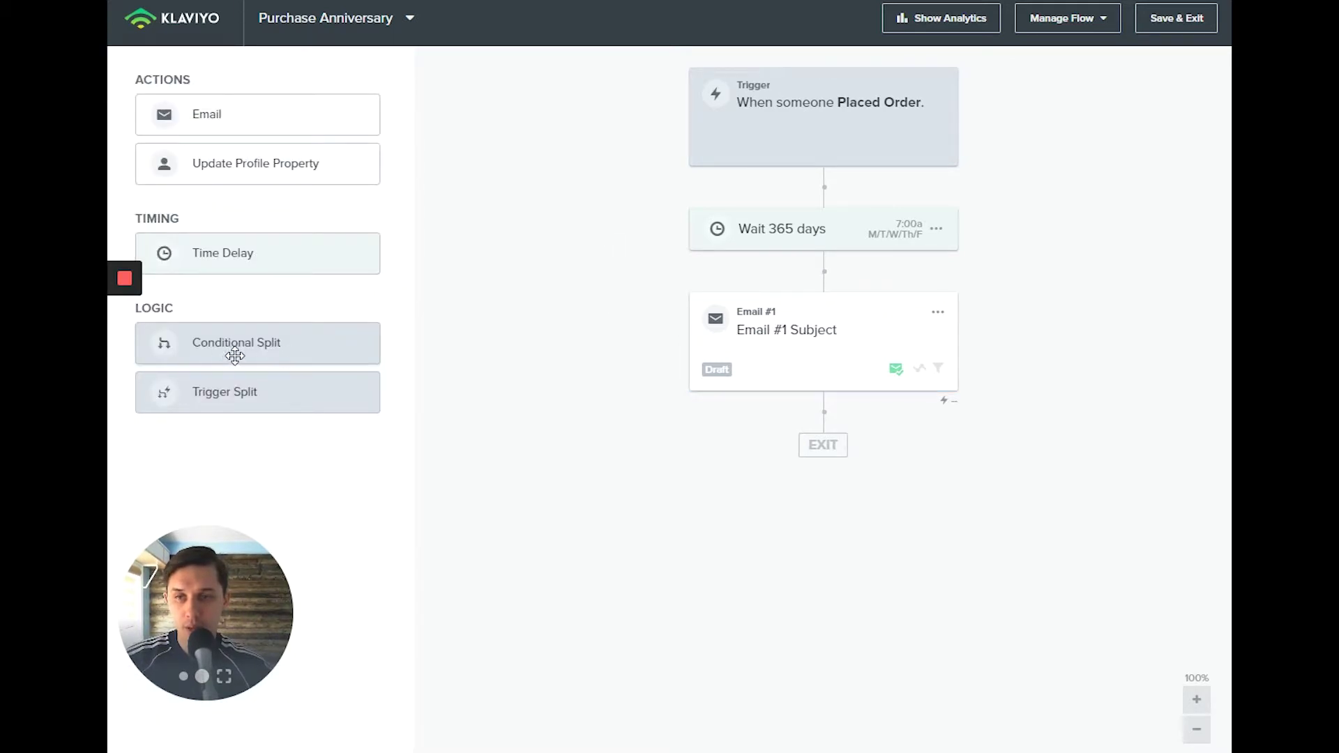
- Insert a Conditional Split after the delay on 'Opened Email at least once in the last 30 days'
drag(269, 343, 823, 280)
click(887, 328)
click(700, 341)
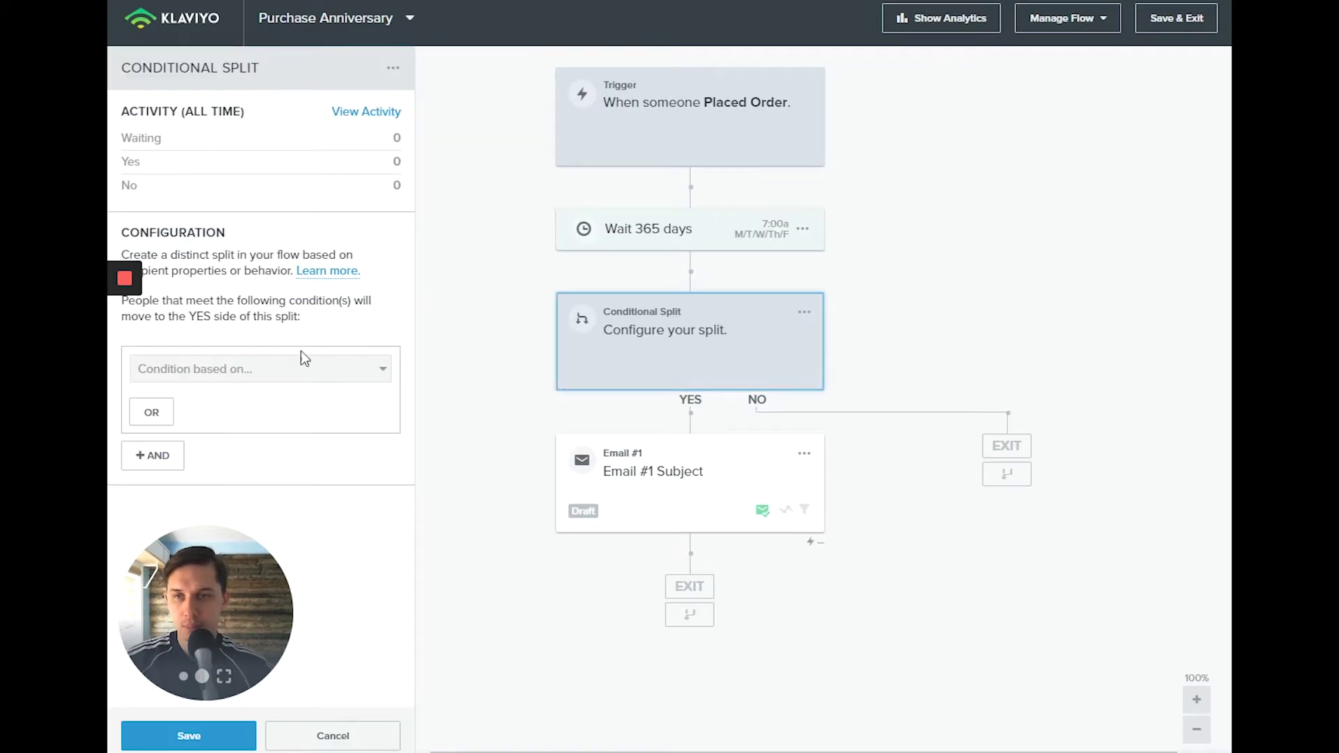
click(289, 380)
click(260, 393)
click(262, 404)
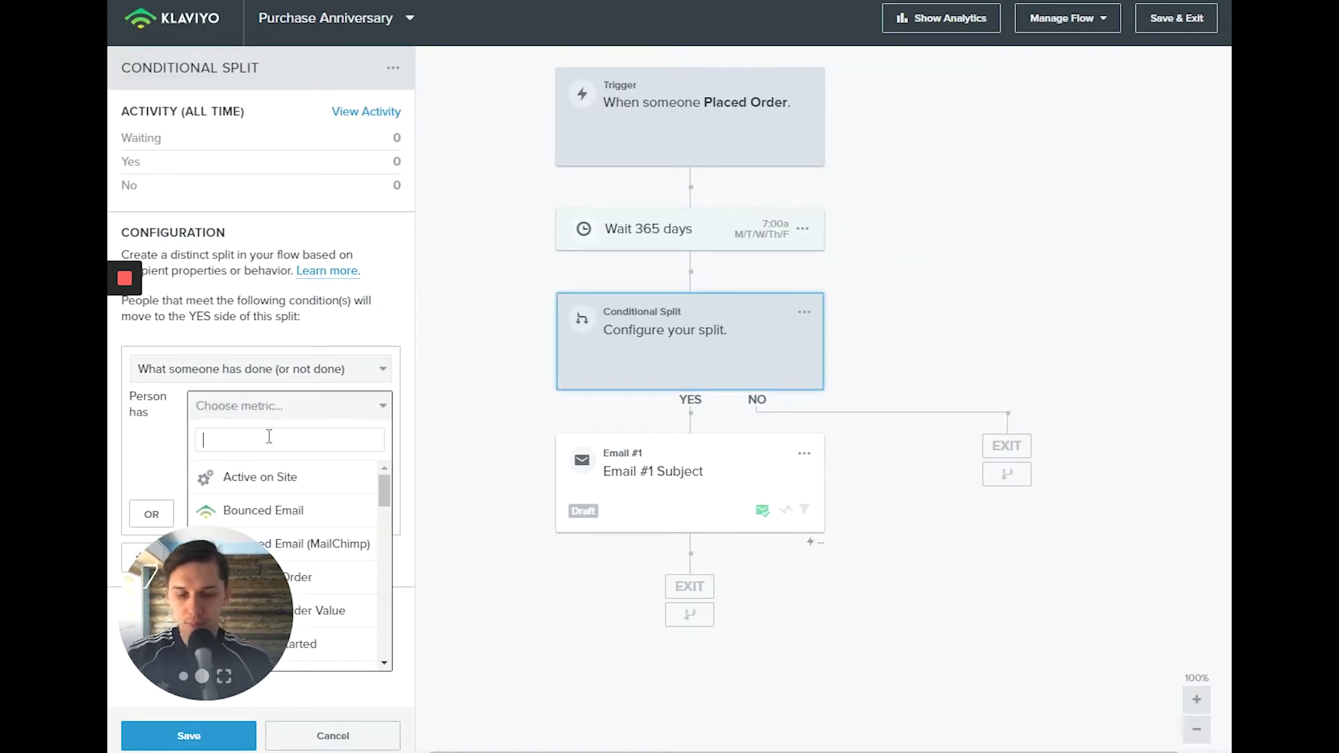
text(open)
key(Return)
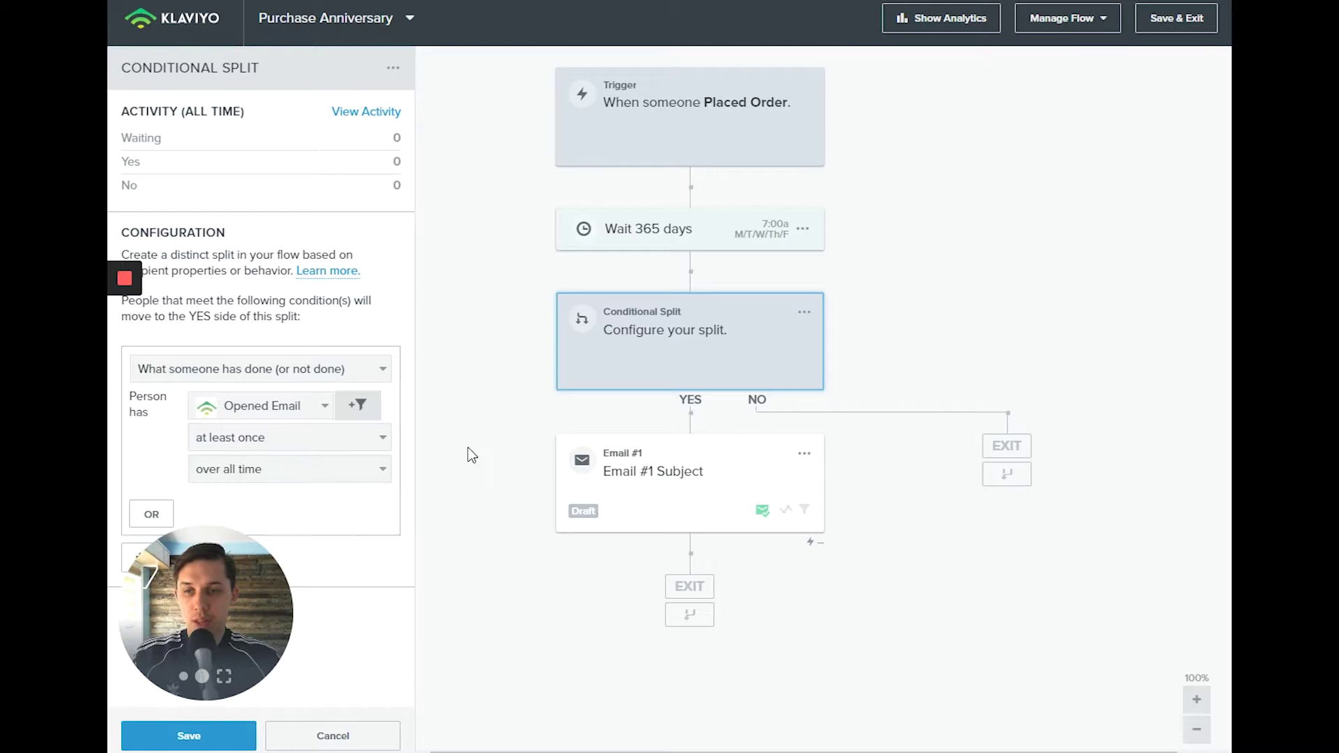
click(314, 469)
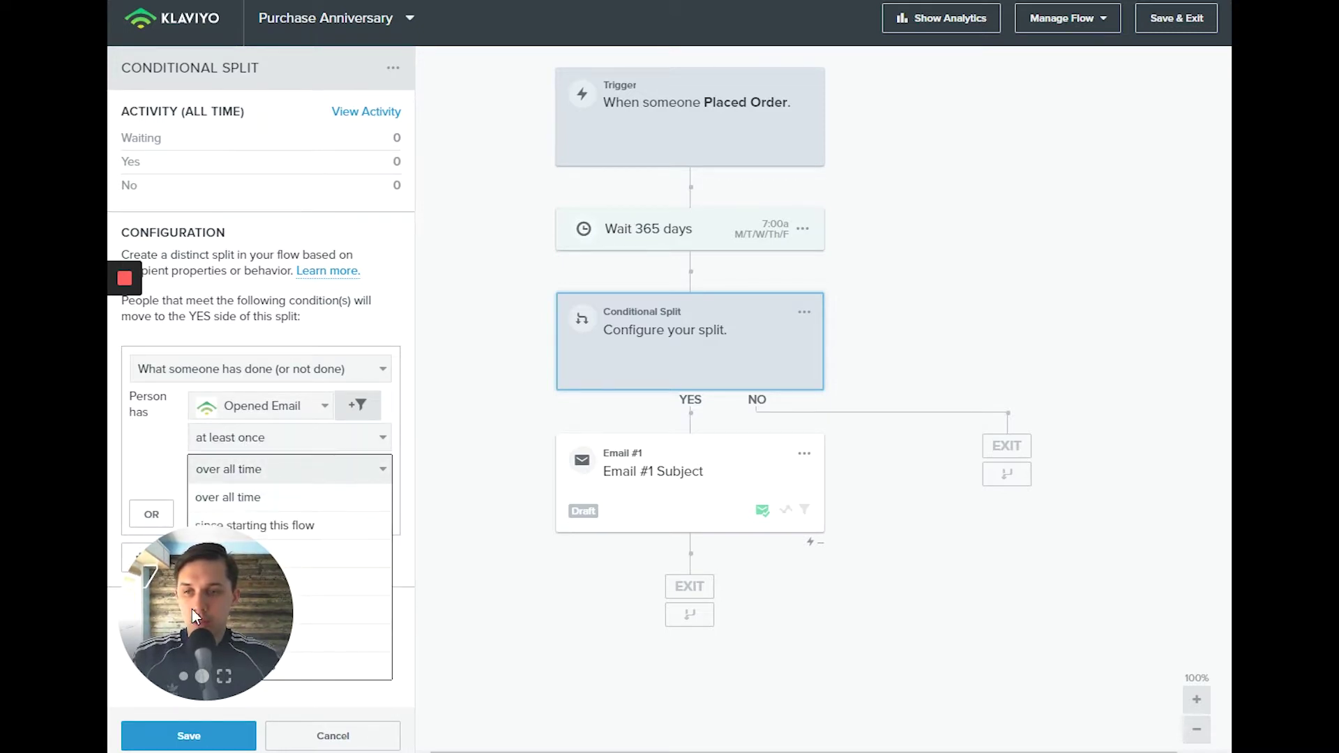
click(319, 555)
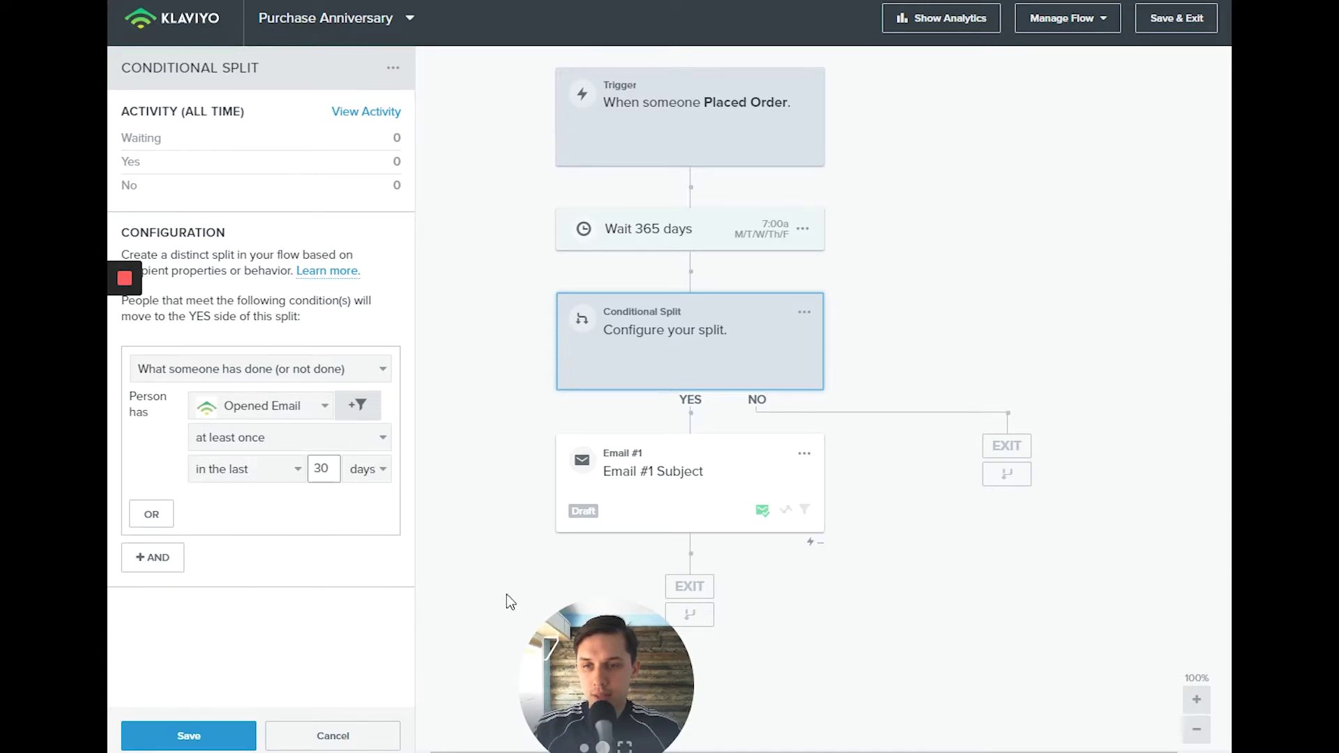
click(180, 723)
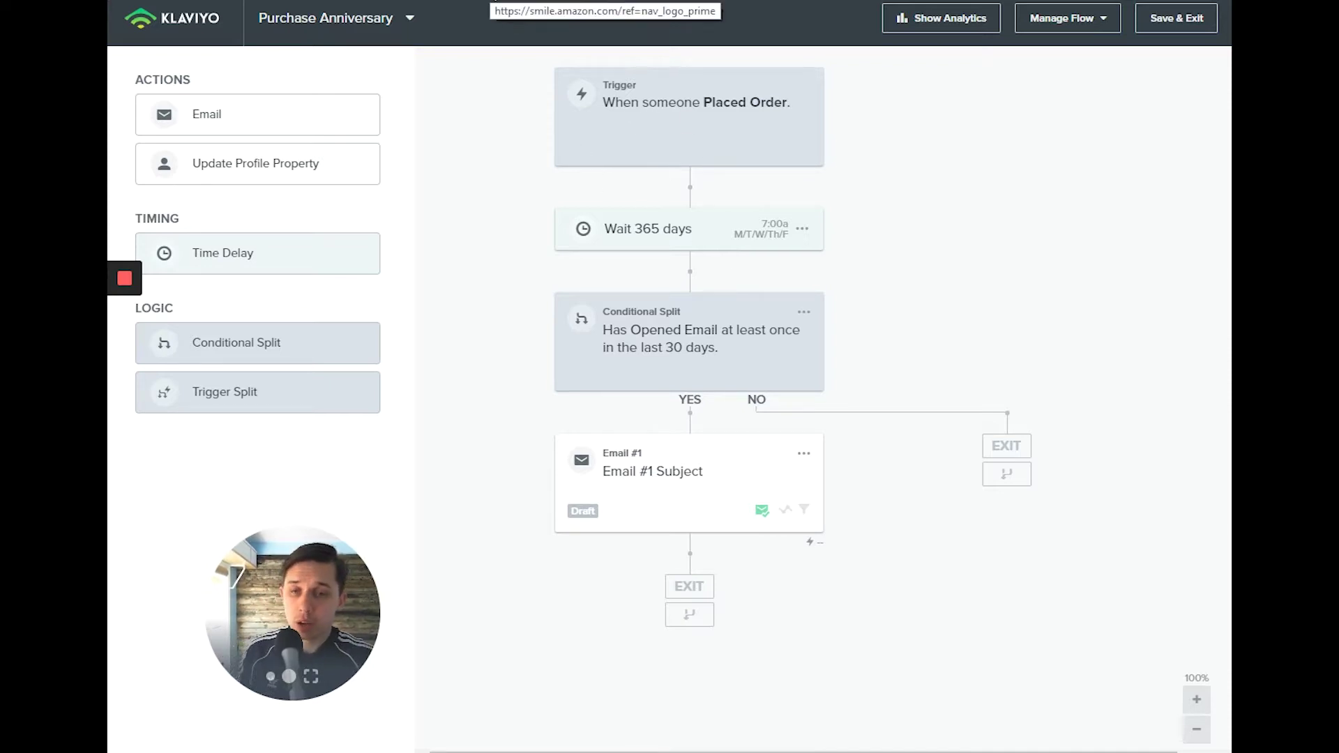
- Open Email #1's Content and Settings panel on the YES branch
click(632, 492)
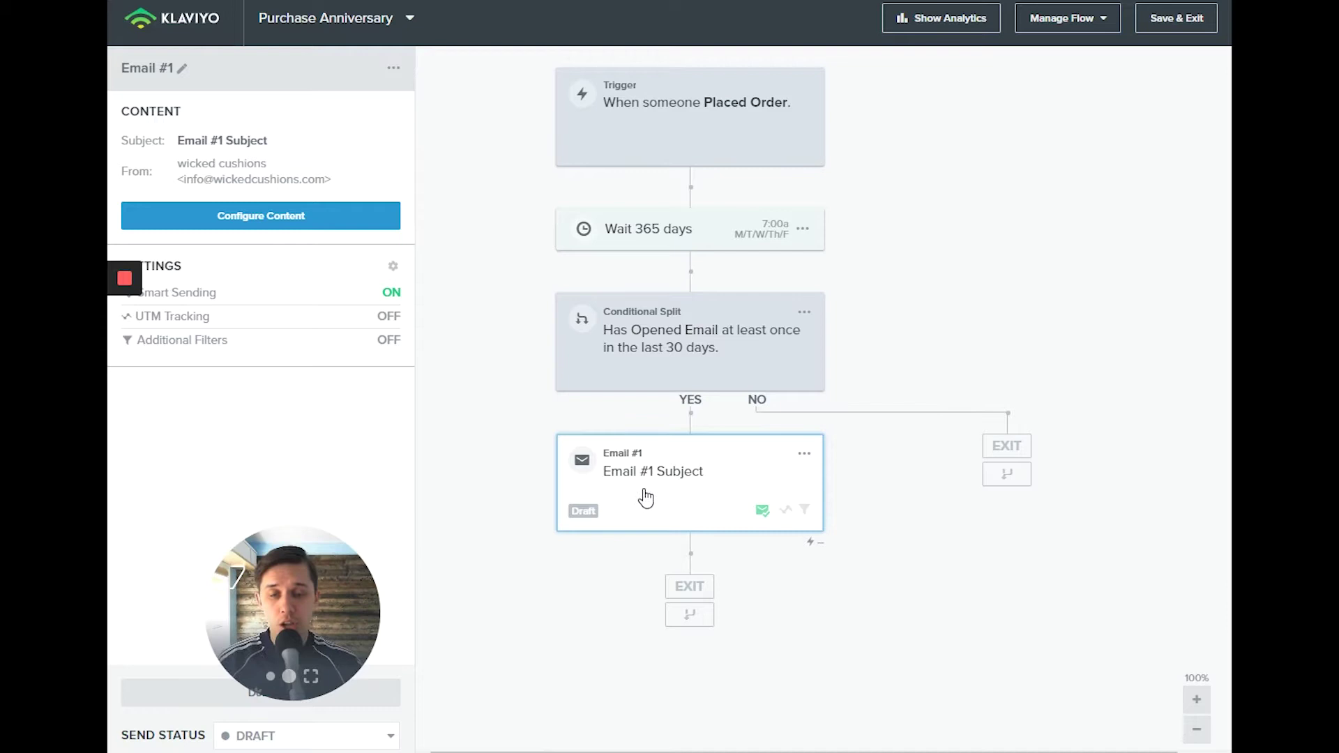